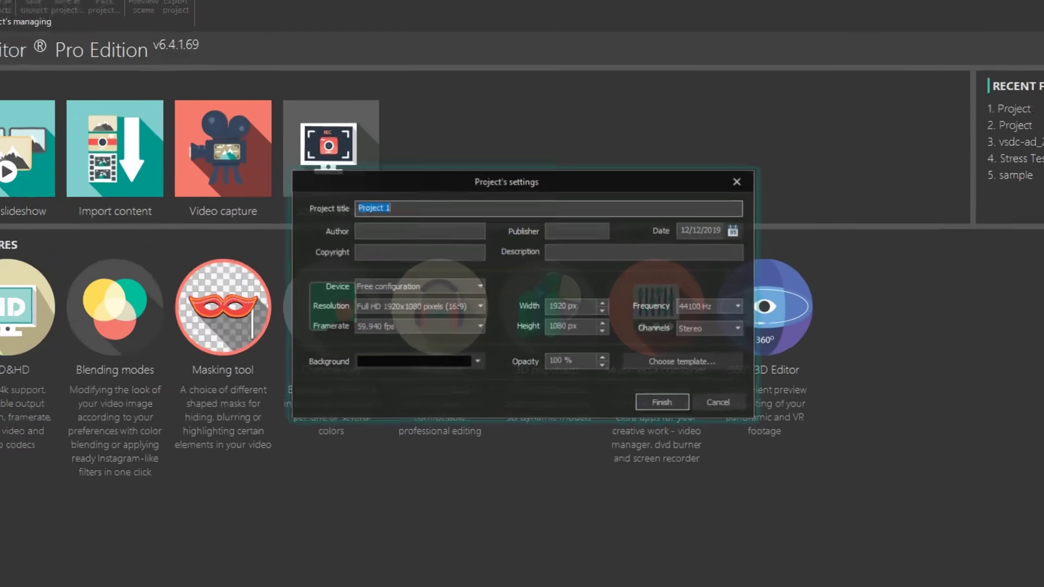
Start a YouTube-device project at Full HD 1920x1080 and place the 4:3 building clip on its scene.
left_click(352, 279)
left_click(356, 325)
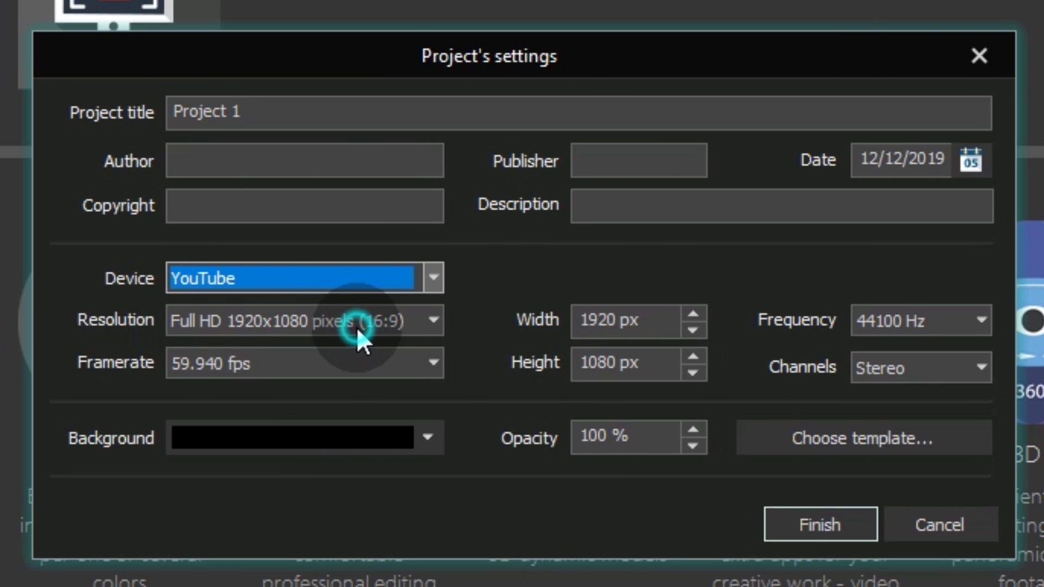
left_click(400, 320)
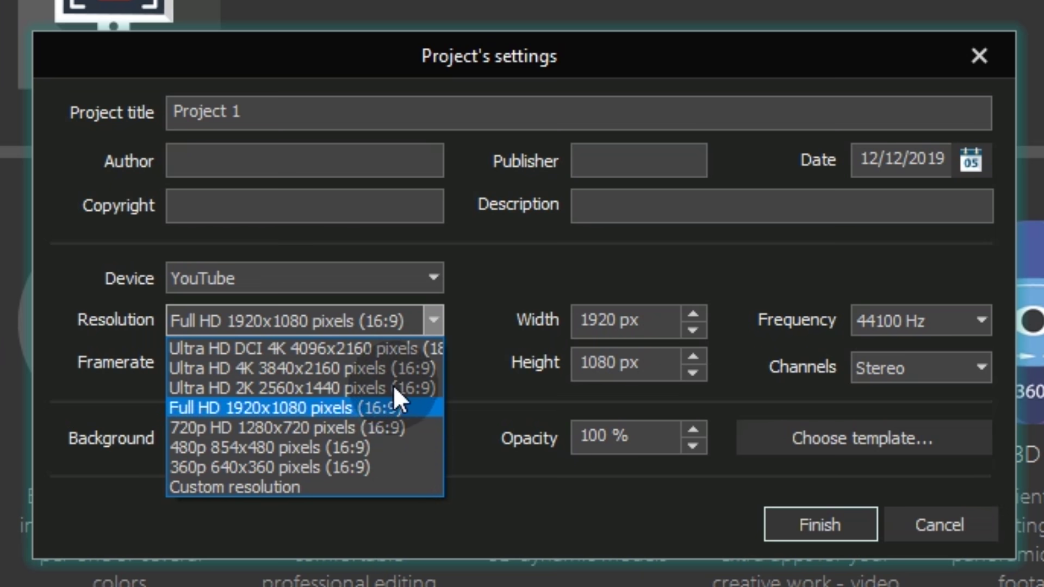
left_click(395, 409)
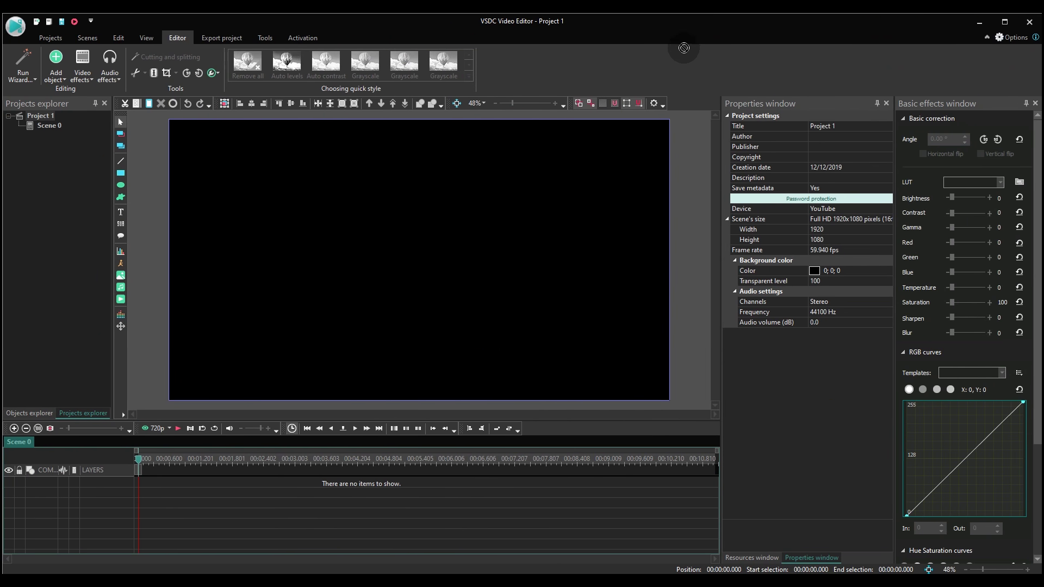
left_click_drag(420, 253, 417, 256)
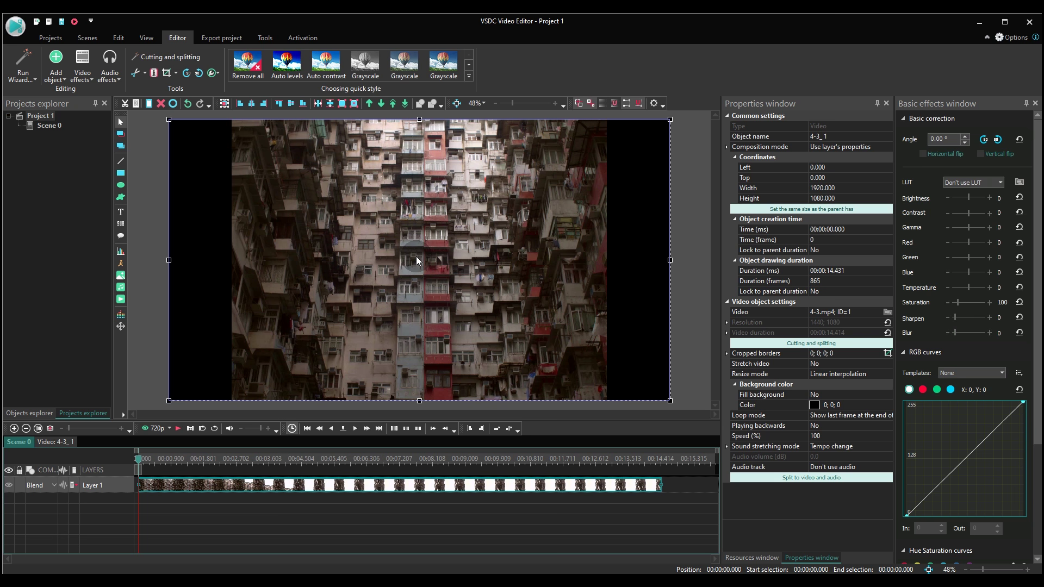
left_click(499, 106)
Enlarge the building clip and shift it down so it spans the frame edge to edge.
left_click_drag(418, 174, 435, 116)
left_click_drag(477, 163, 489, 263)
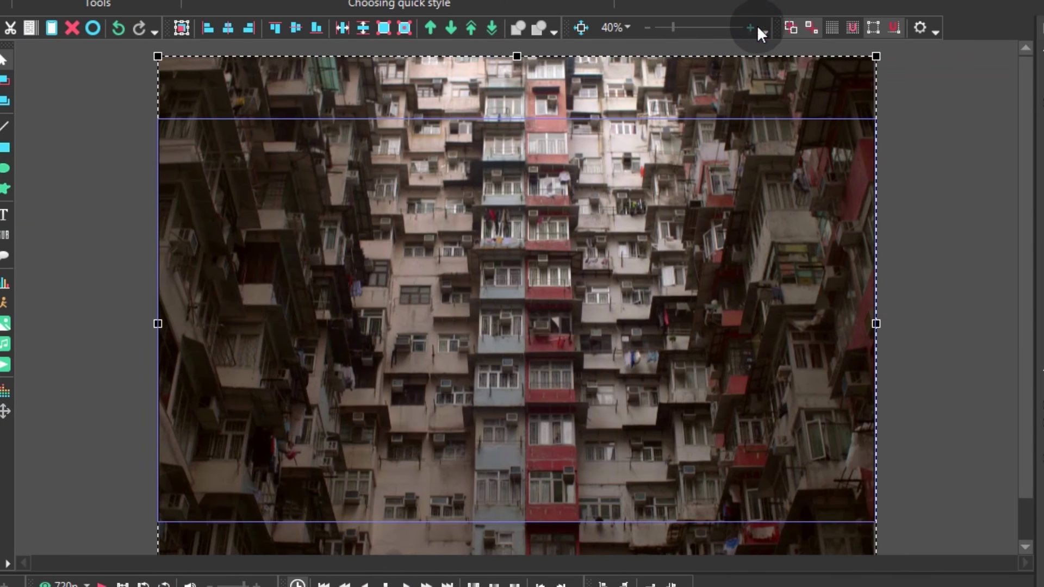
left_click(751, 30)
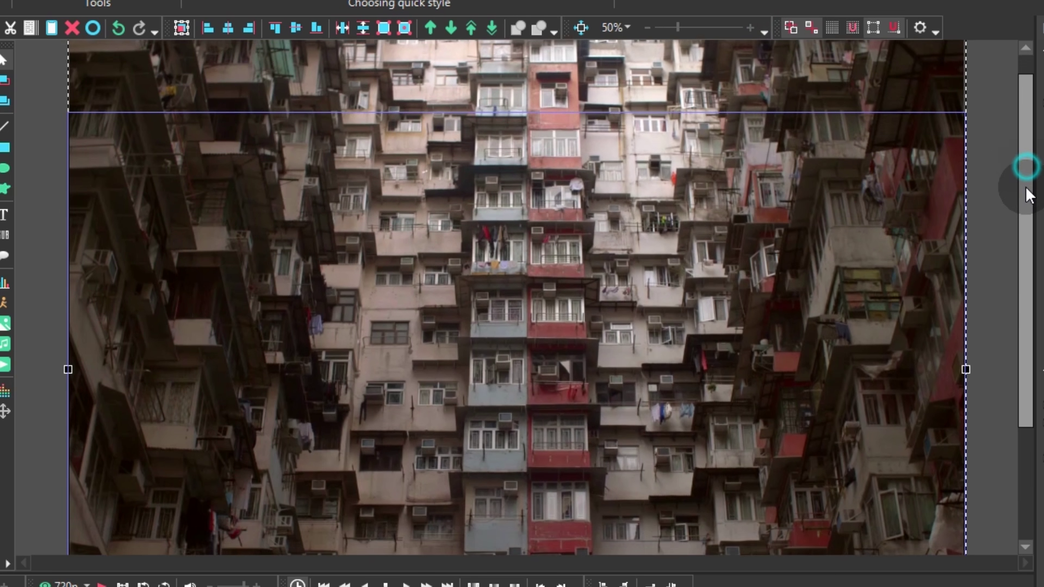
mouse_move(1024, 163)
left_mouse_down()
mouse_move(1012, 221)
mouse_move(1027, 164)
left_mouse_up()
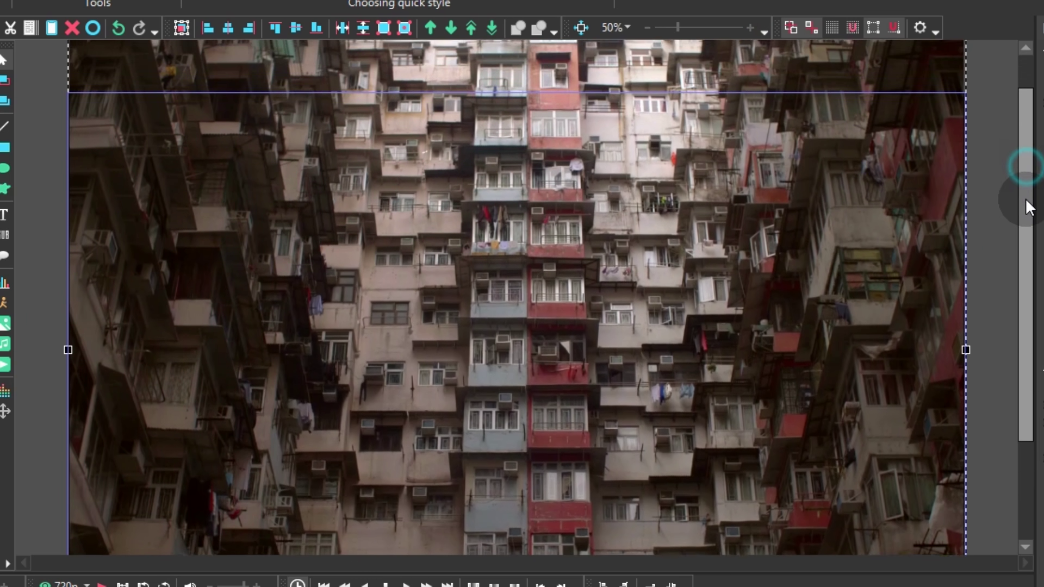